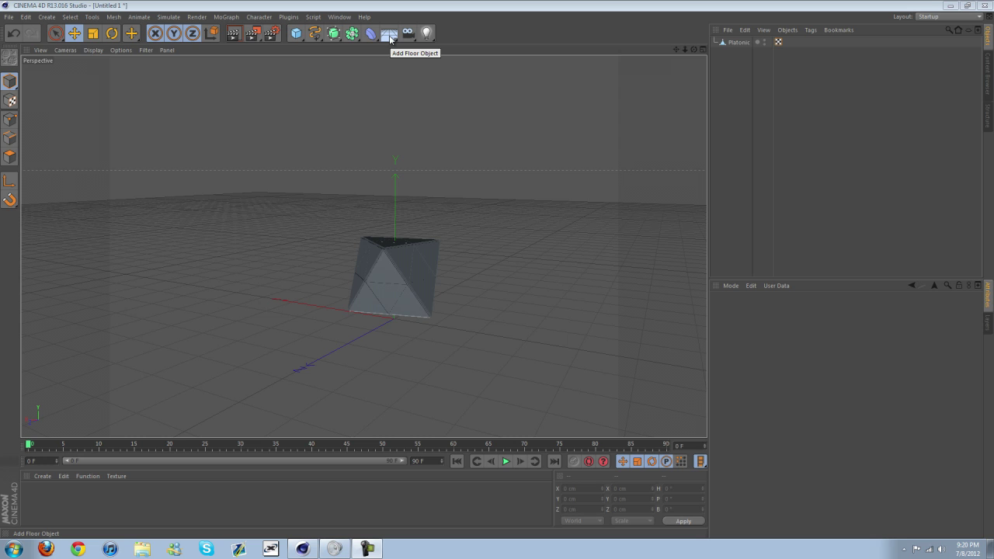
# Add a Floor object to the scene and place the Platonic above it in the object hierarchy
pyautogui.moveTo(390, 37); pyautogui.dragTo(439, 43)
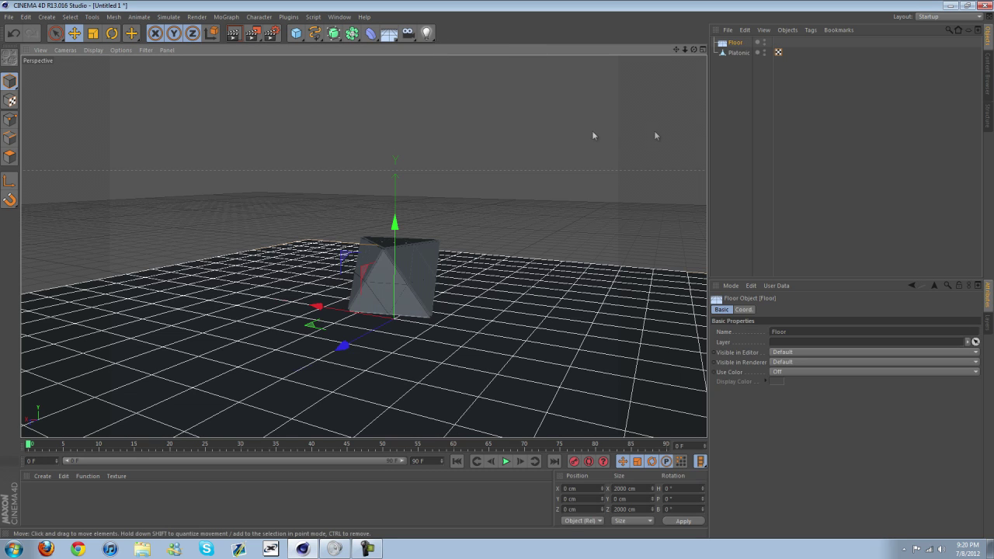
pyautogui.click(735, 53)
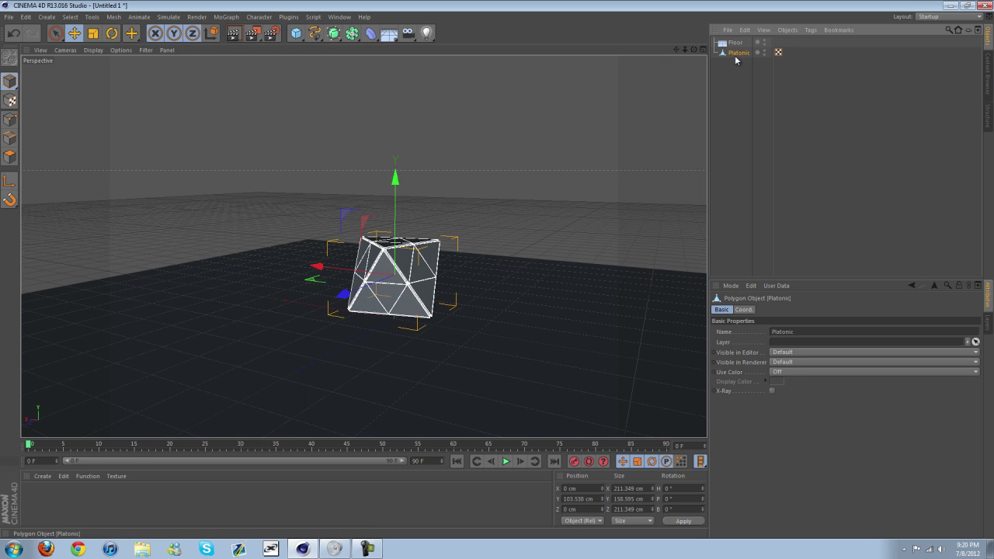
pyautogui.moveTo(733, 56); pyautogui.dragTo(731, 49)
# Assign a Rigid Body simulation tag to the Platonic and a Collider Body simulation tag to the Floor
pyautogui.rightClick(735, 45)
pyautogui.moveTo(786, 123)
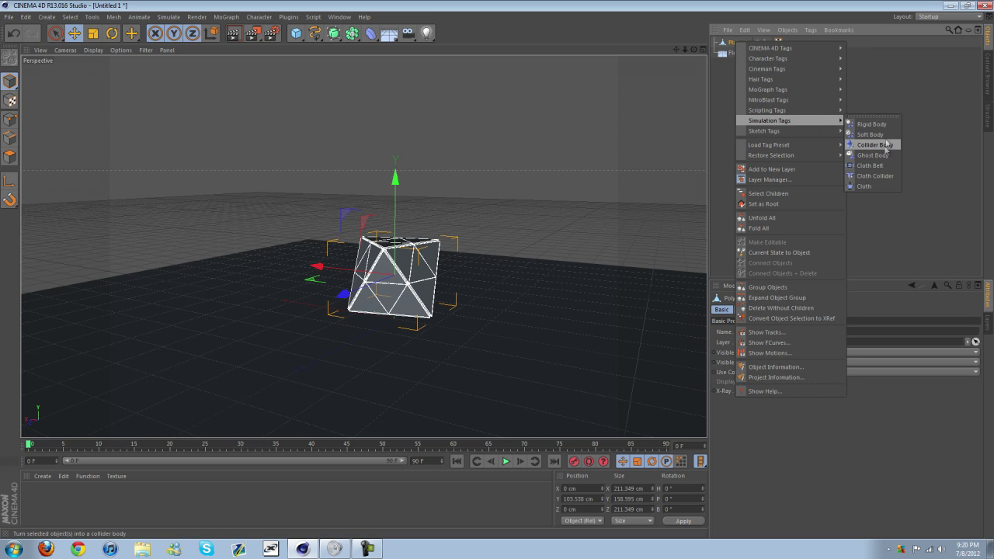
pyautogui.click(875, 144)
pyautogui.rightClick(735, 53)
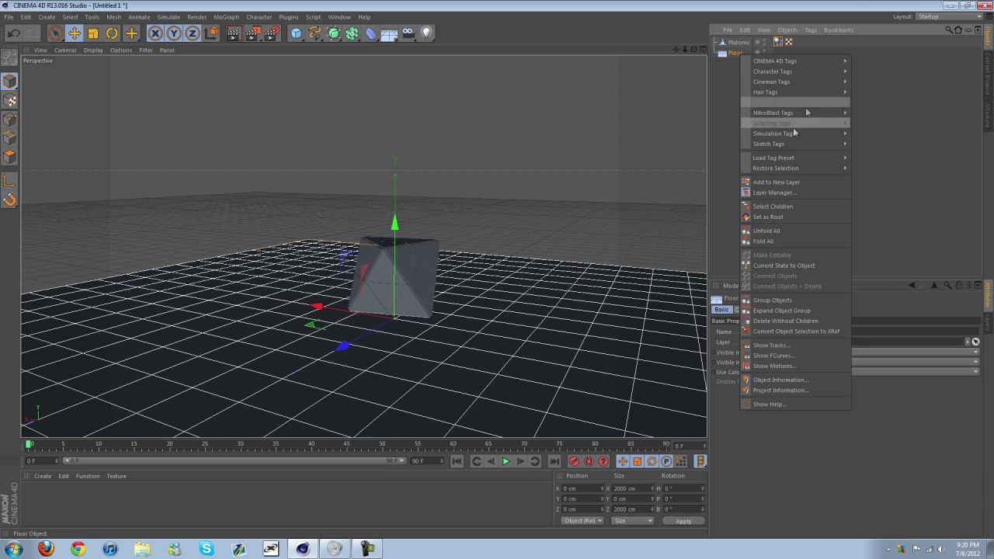
pyautogui.moveTo(808, 133)
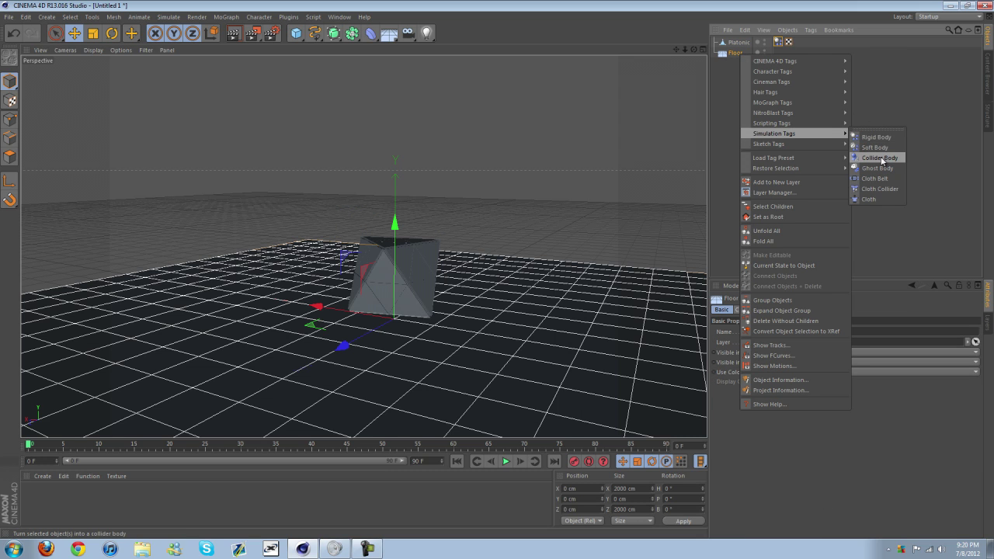
pyautogui.click(880, 157)
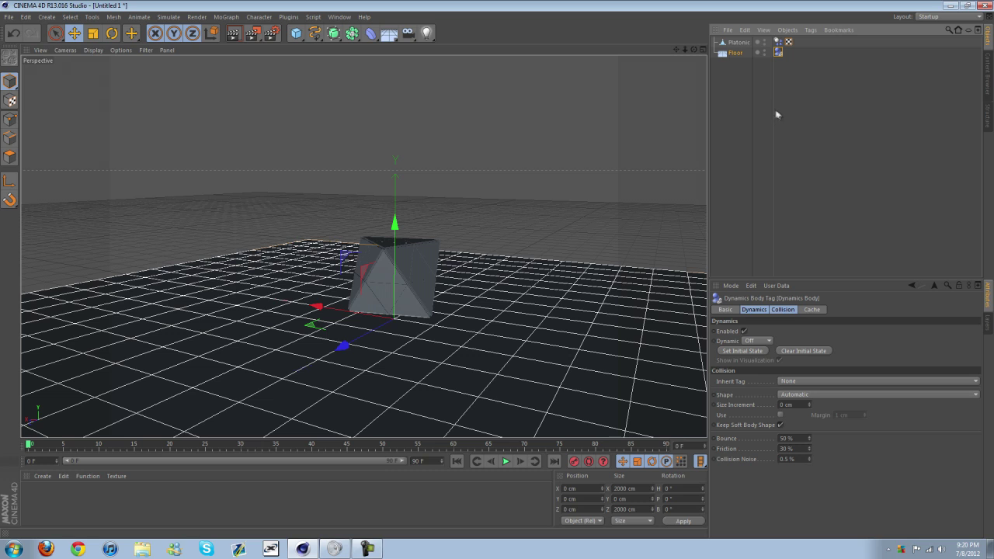
# Play the dynamics simulation to check how the Platonic meets the floor and rewind to frame 0
pyautogui.click(507, 462)
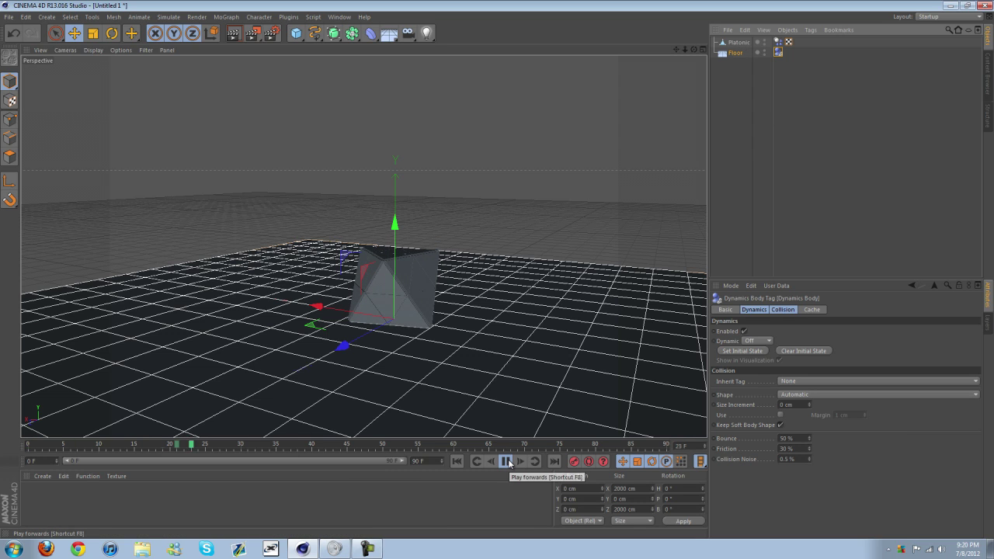
pyautogui.click(508, 462)
pyautogui.moveTo(207, 444); pyautogui.dragTo(16, 445)
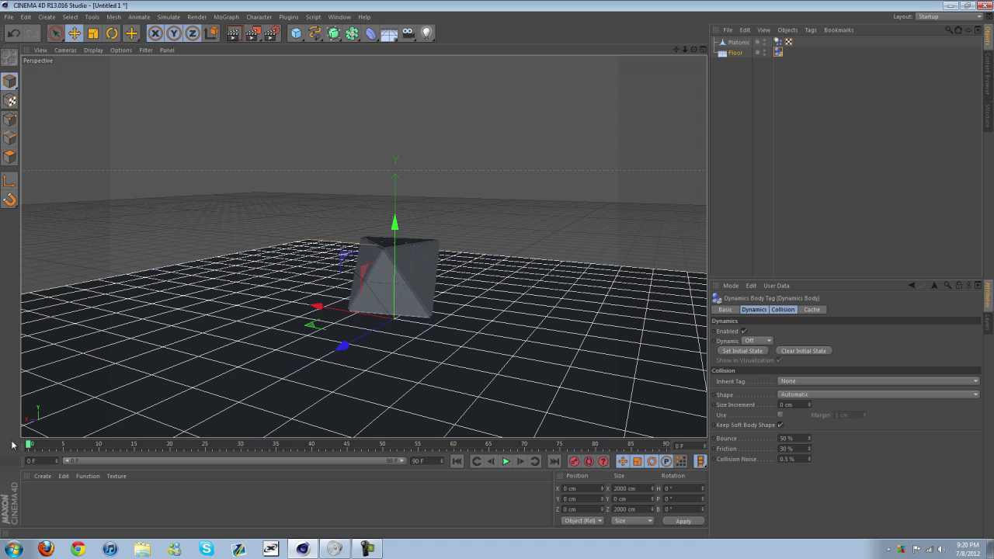
# Set the collision Bounce to 0% on the dynamics tags of both the Platonic and the Floor
pyautogui.click(733, 44)
pyautogui.moveTo(783, 67); pyautogui.dragTo(774, 36)
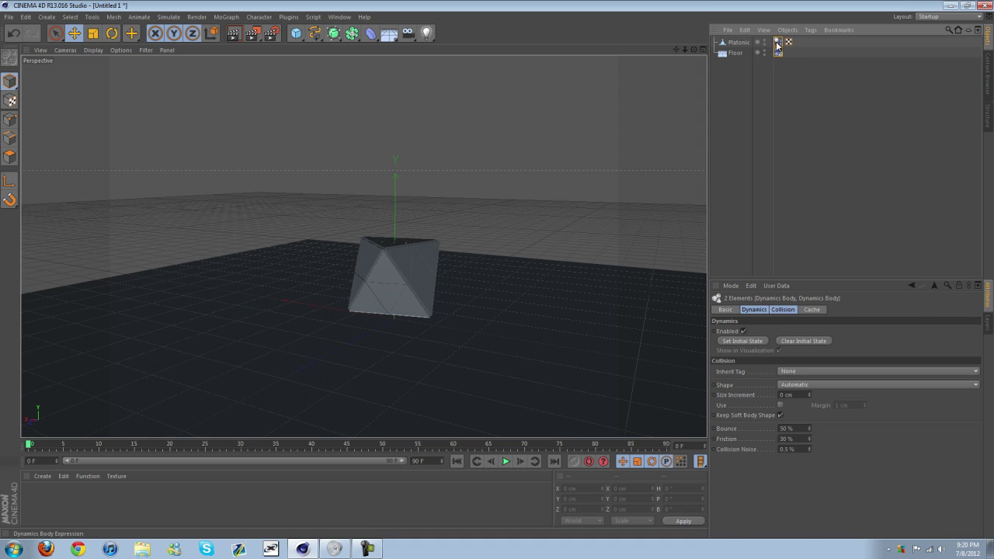
pyautogui.click(778, 42)
pyautogui.scroll(-2, 980, 356)
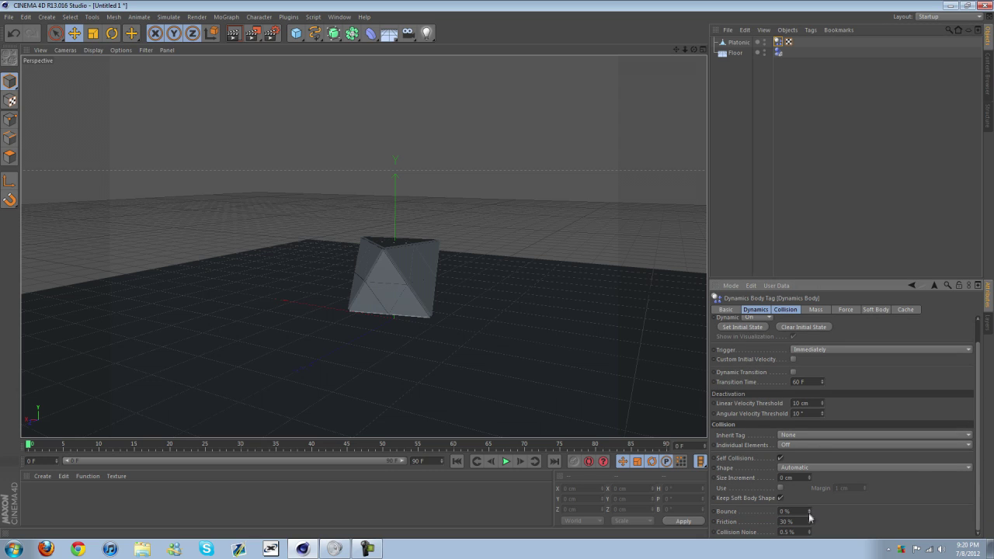
pyautogui.click(778, 52)
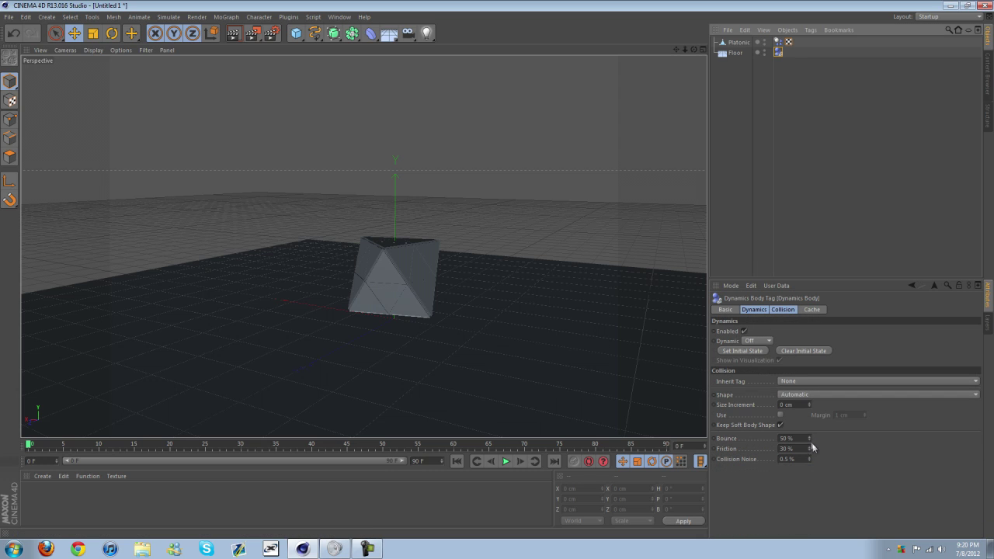
pyautogui.moveTo(809, 439); pyautogui.dragTo(810, 441)
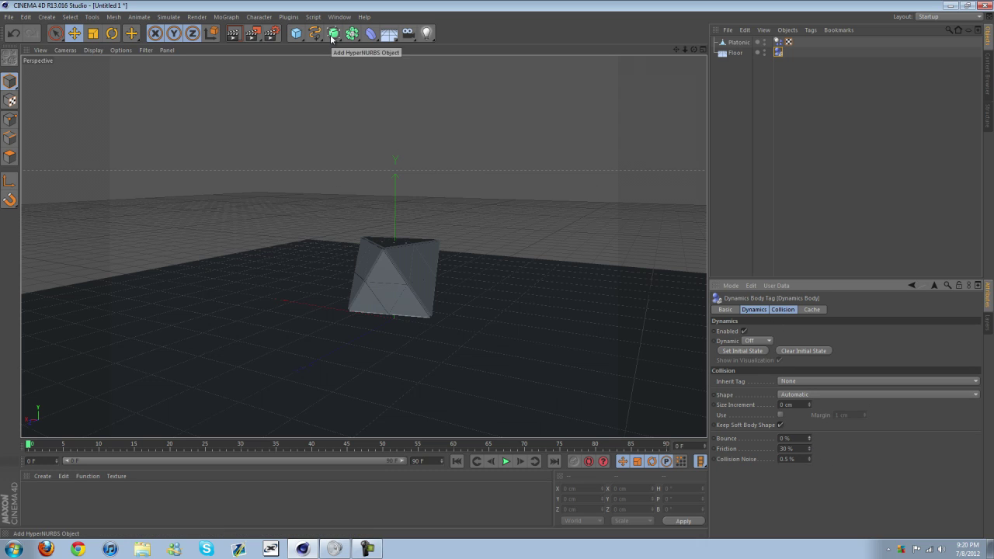
# Add an Explosion deformer and make it a child of the Platonic
pyautogui.click(738, 43)
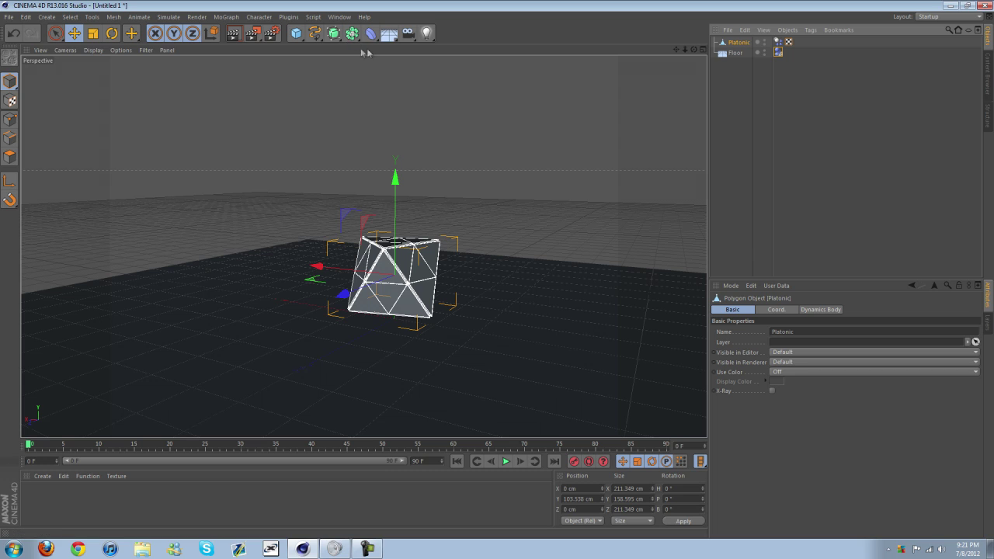
pyautogui.click(370, 35)
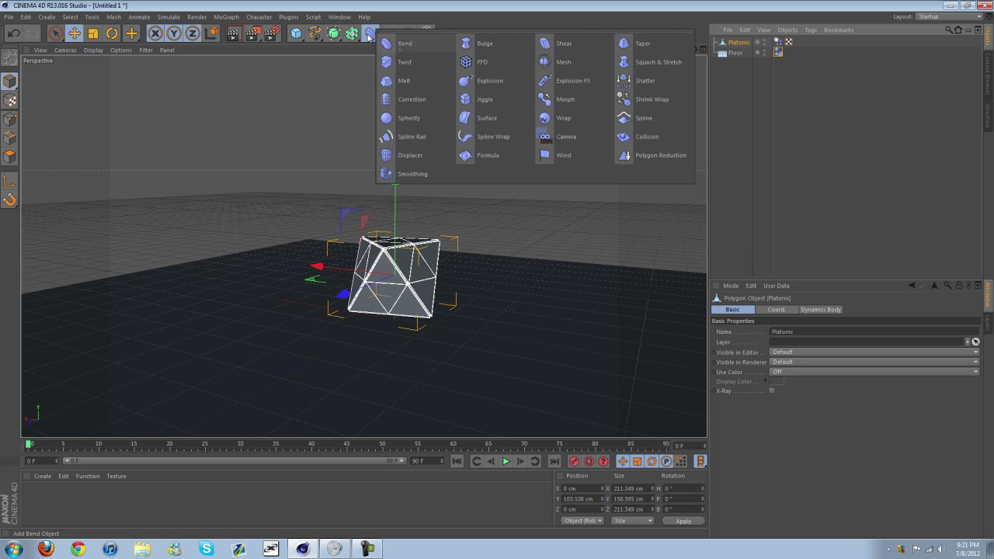
pyautogui.click(485, 81)
pyautogui.moveTo(740, 42); pyautogui.dragTo(737, 58)
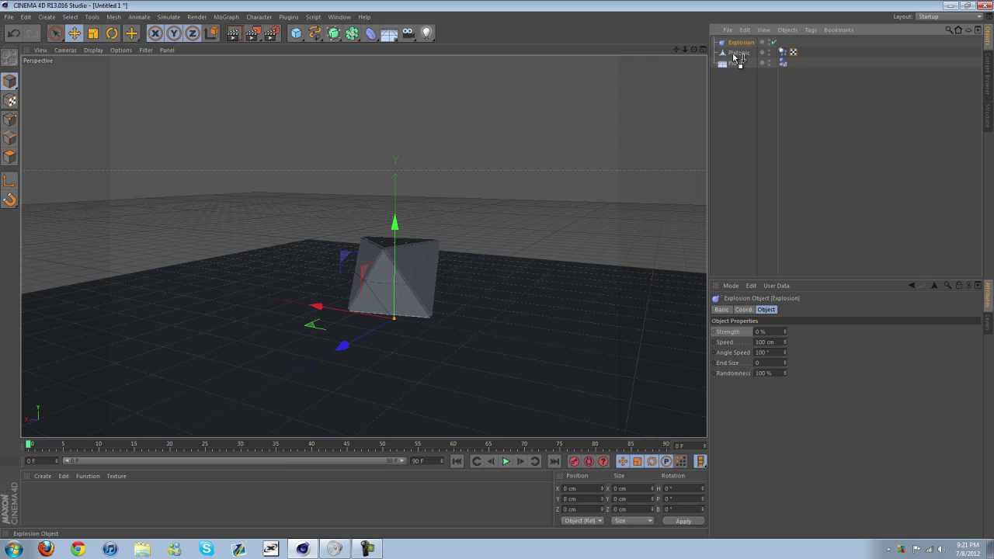
pyautogui.moveTo(736, 59); pyautogui.dragTo(736, 55)
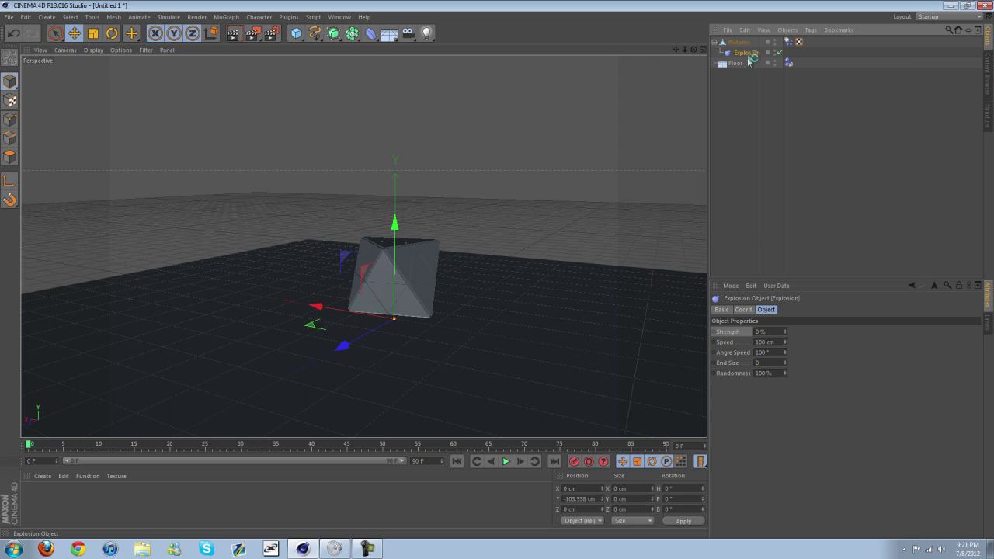
# Set the Explosion deformer's End Size to 80
pyautogui.click(741, 43)
pyautogui.click(746, 53)
pyautogui.click(769, 363)
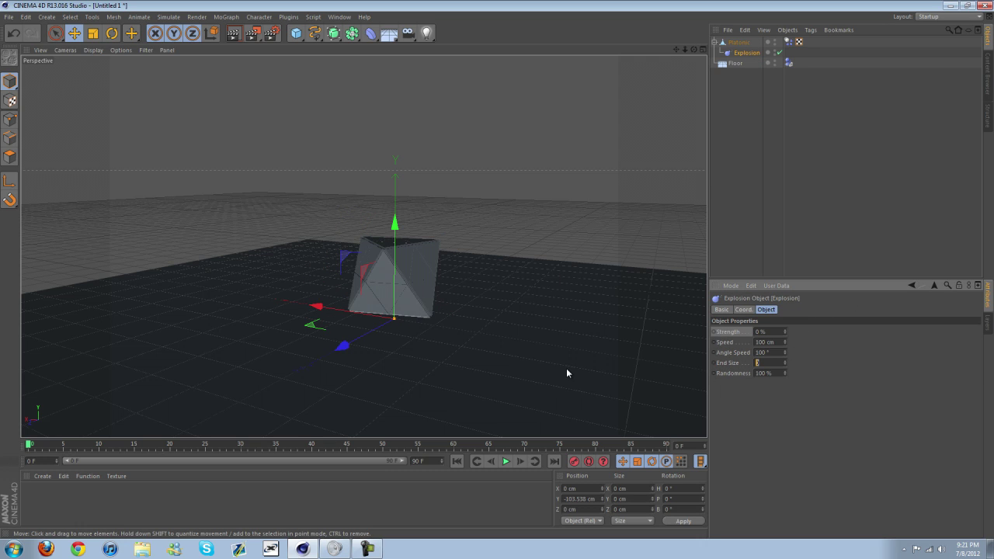
pyautogui.write('80')
pyautogui.press('Return')
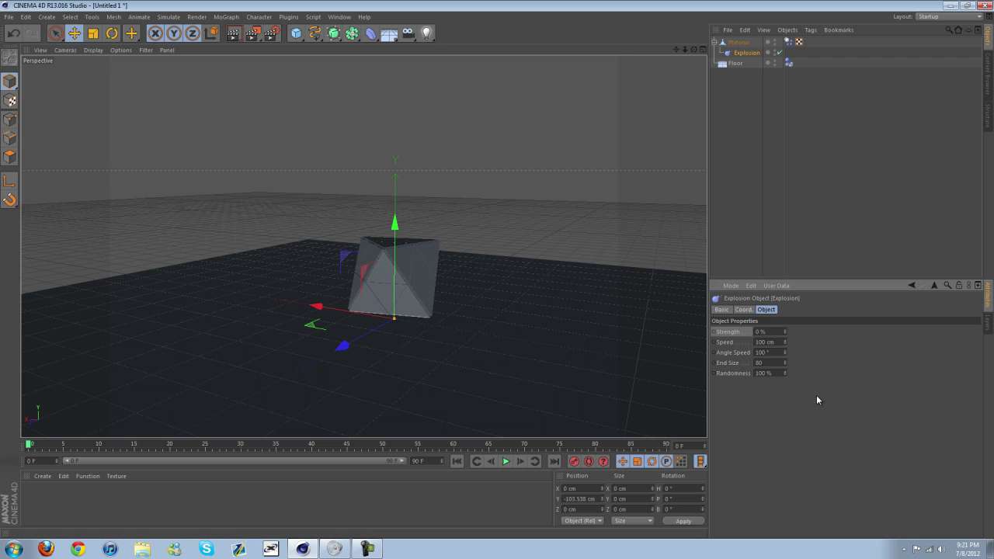
# Animate the Explosion deformer's Strength with keyframes of 0% at frame 20 and 2% at frame 25
pyautogui.moveTo(785, 332); pyautogui.dragTo(786, 332)
pyautogui.click(505, 461)
pyautogui.click(506, 461)
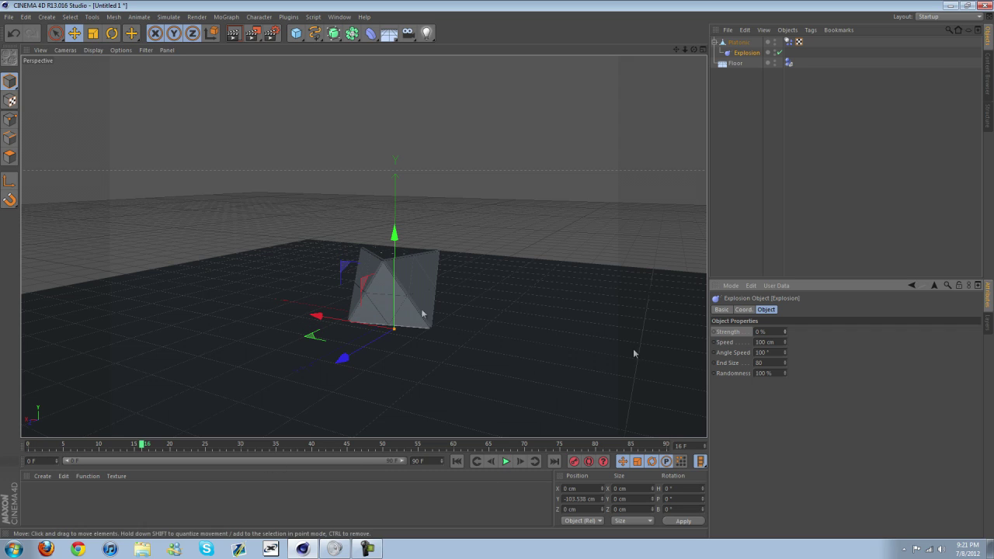
pyautogui.moveTo(144, 446); pyautogui.dragTo(170, 447)
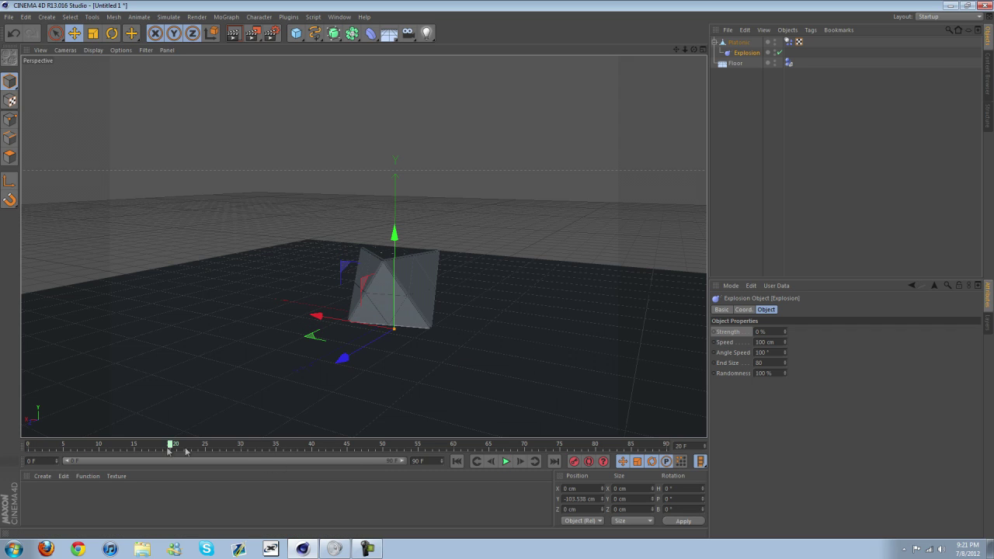
pyautogui.keyDown('ctrl'); pyautogui.click(714, 332); pyautogui.keyUp('ctrl')
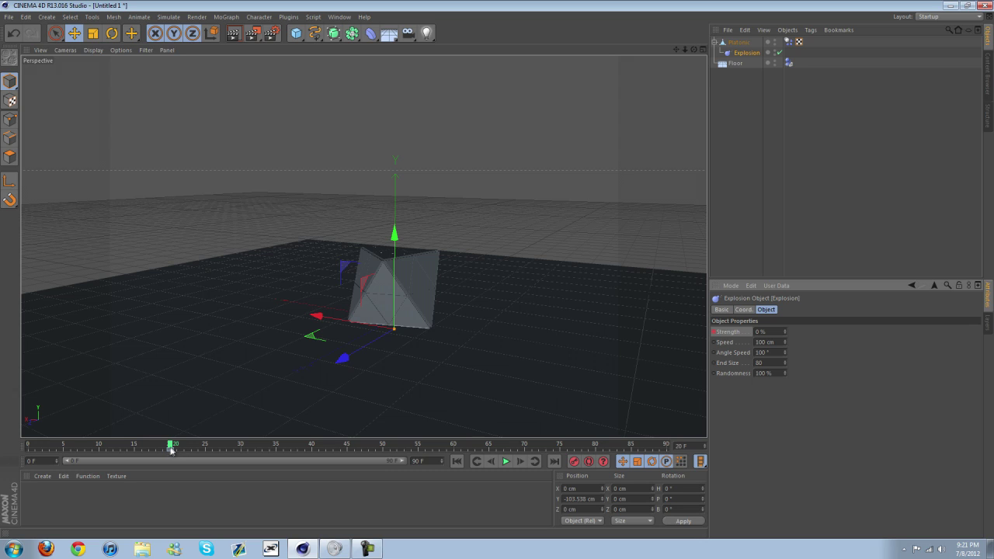
pyautogui.moveTo(170, 445); pyautogui.dragTo(206, 446)
pyautogui.click(785, 331)
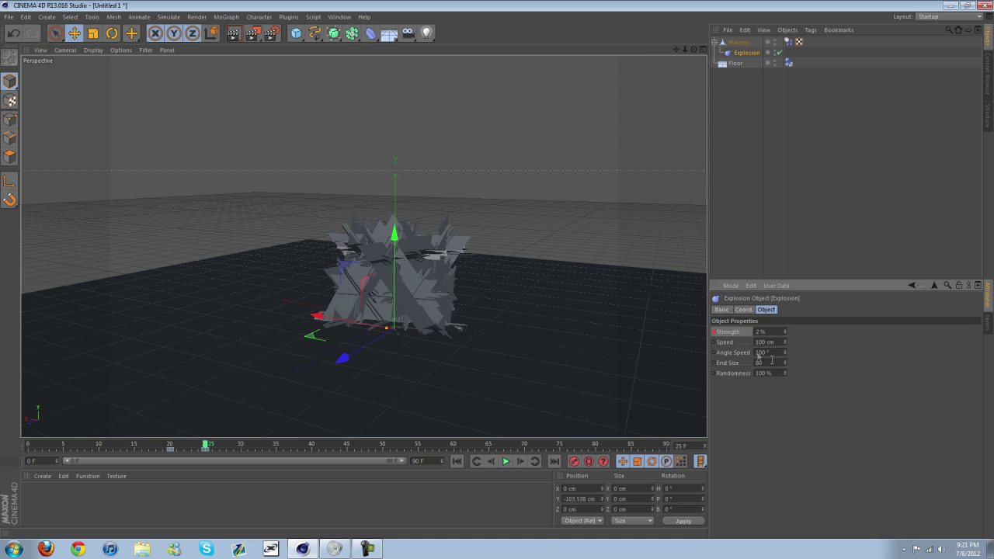
# Play the animation from the start and replay it from frame 30 to review the exploded Platonic
pyautogui.click(457, 461)
pyautogui.click(505, 461)
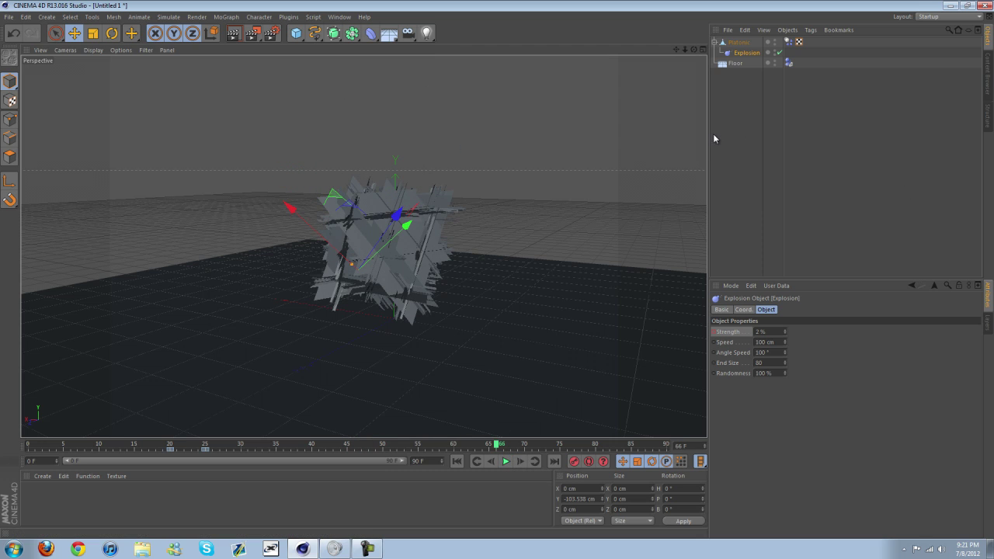
pyautogui.moveTo(497, 444); pyautogui.dragTo(238, 461)
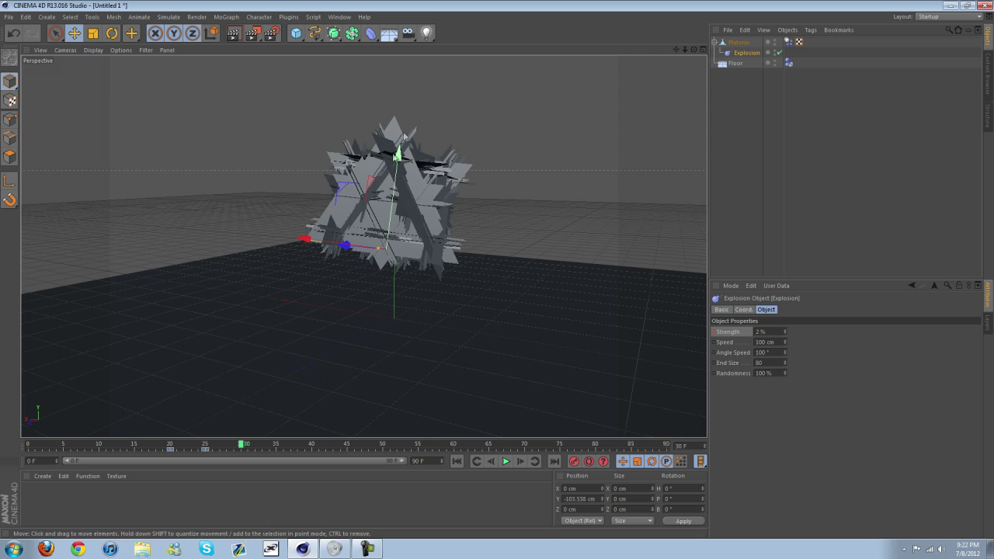
pyautogui.click(505, 461)
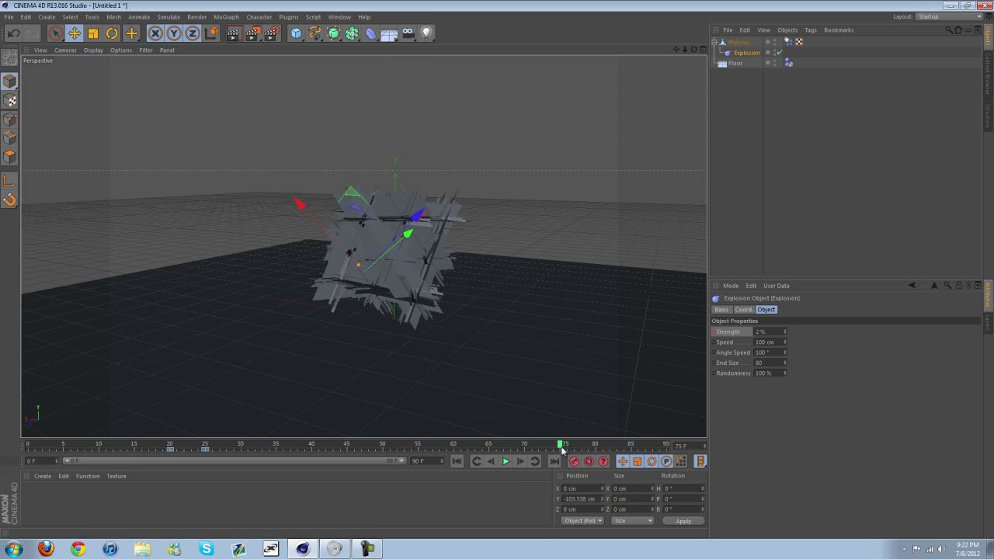
pyautogui.click(505, 462)
# Keyframe the Explosion deformer's Strength at 2% on frame 31 and 0% on frame 35
pyautogui.moveTo(555, 445); pyautogui.dragTo(246, 458)
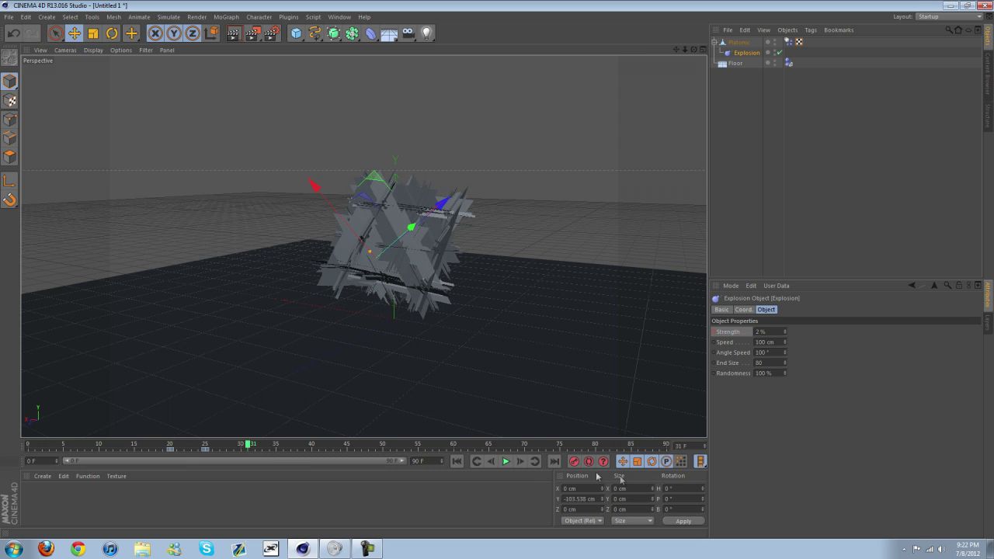
pyautogui.moveTo(248, 446); pyautogui.dragTo(376, 457)
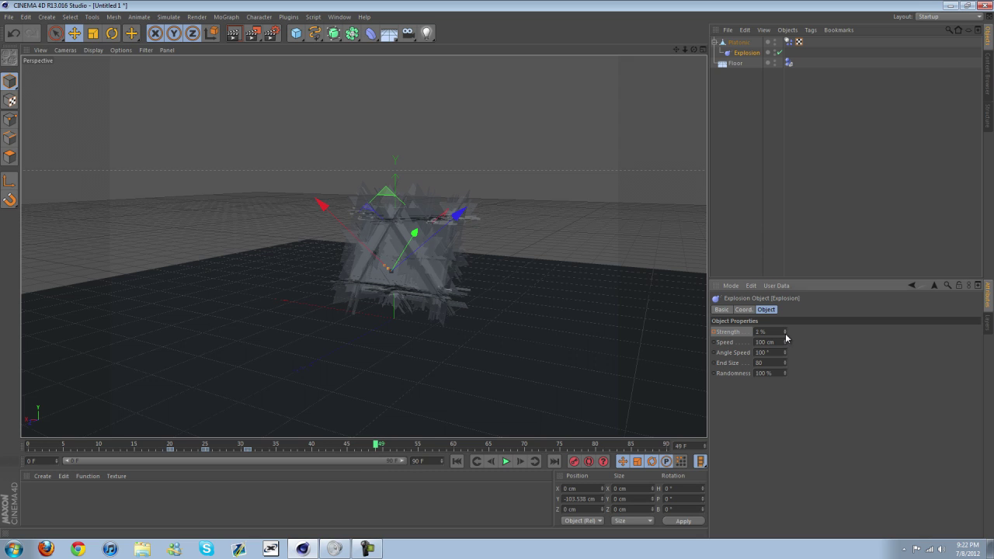
pyautogui.click(506, 461)
pyautogui.click(508, 462)
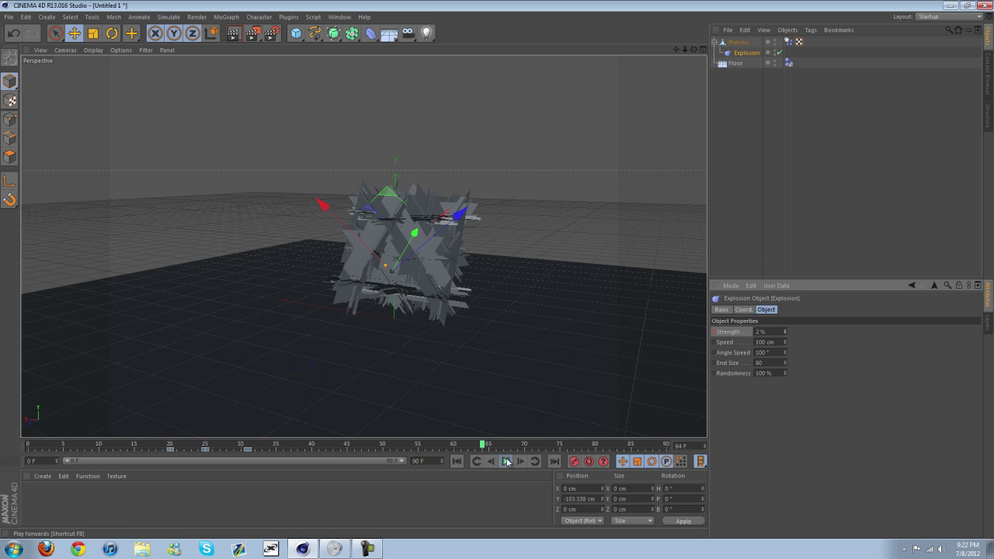
pyautogui.moveTo(483, 448); pyautogui.dragTo(14, 460)
pyautogui.moveTo(303, 445); pyautogui.dragTo(278, 480)
pyautogui.click(785, 333)
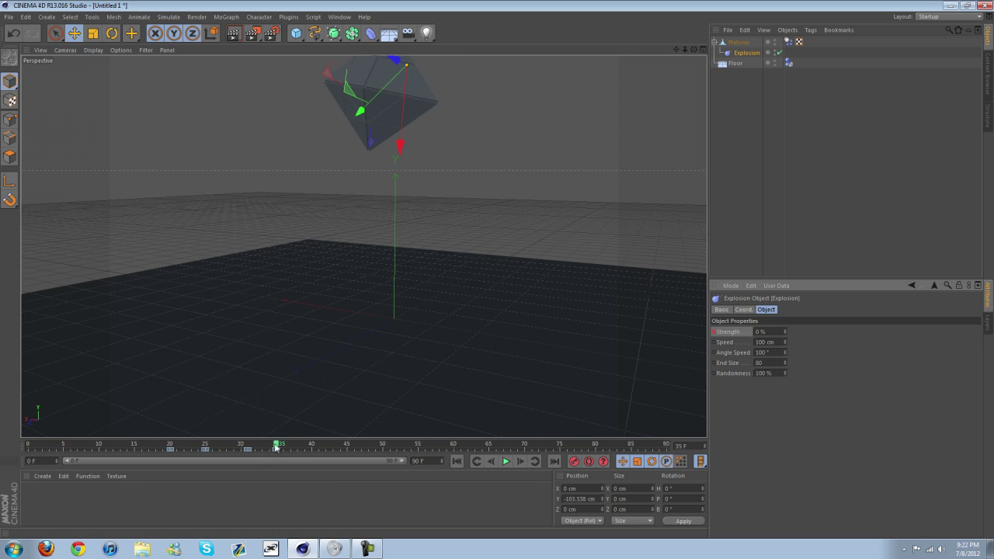
# Play the animation twice from frame 0 to check the Platonic breaking apart and closing up again
pyautogui.moveTo(276, 447); pyautogui.dragTo(27, 446)
pyautogui.click(506, 462)
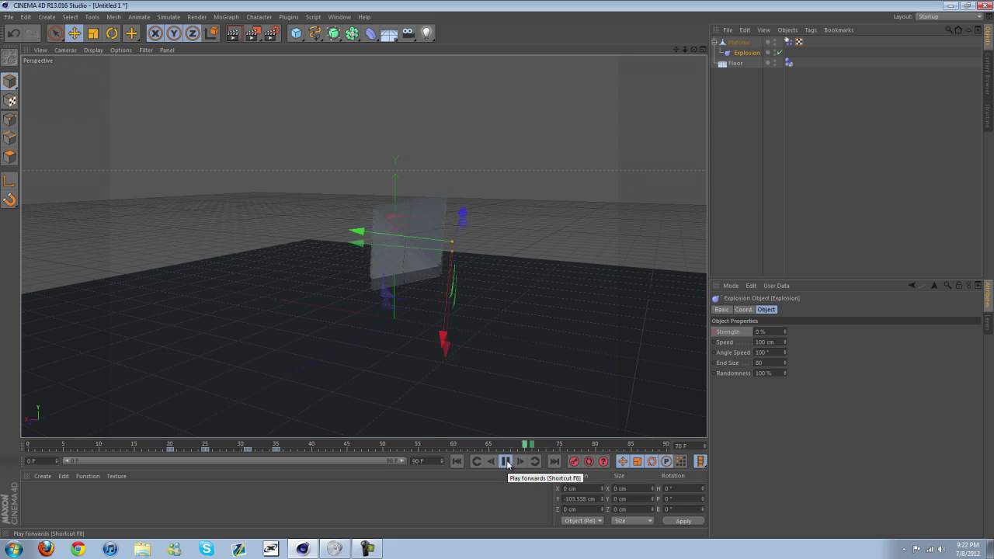
pyautogui.click(505, 461)
pyautogui.moveTo(547, 445); pyautogui.dragTo(28, 446)
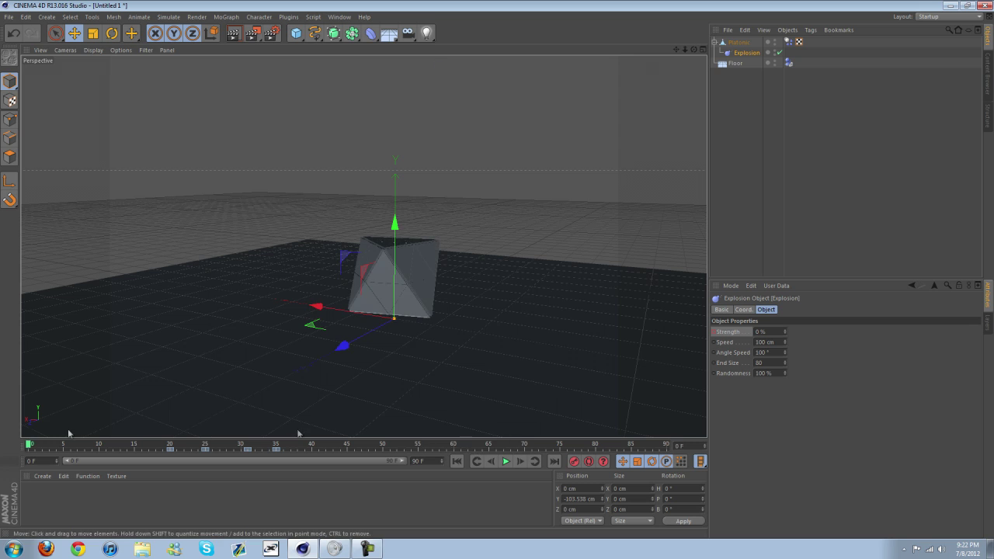
pyautogui.click(510, 462)
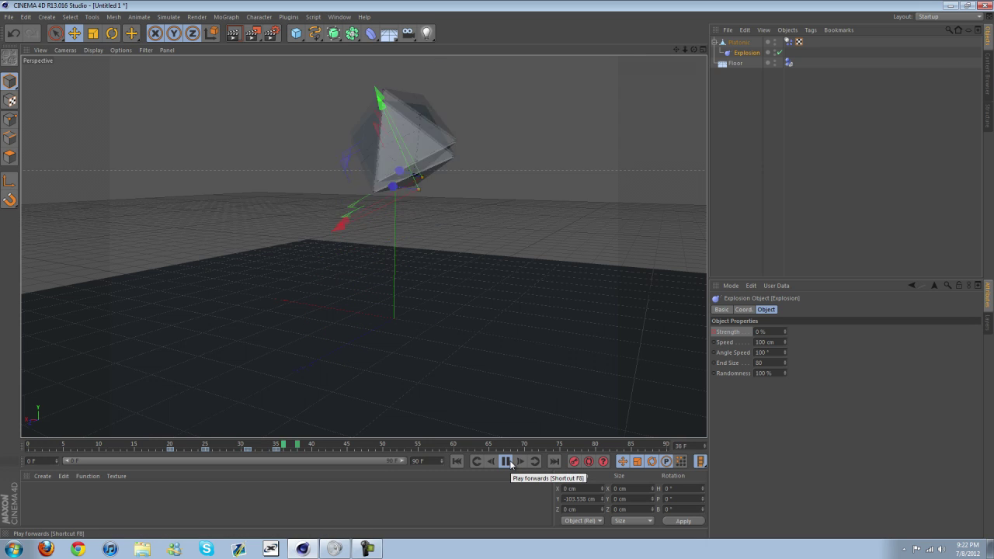
pyautogui.click(509, 461)
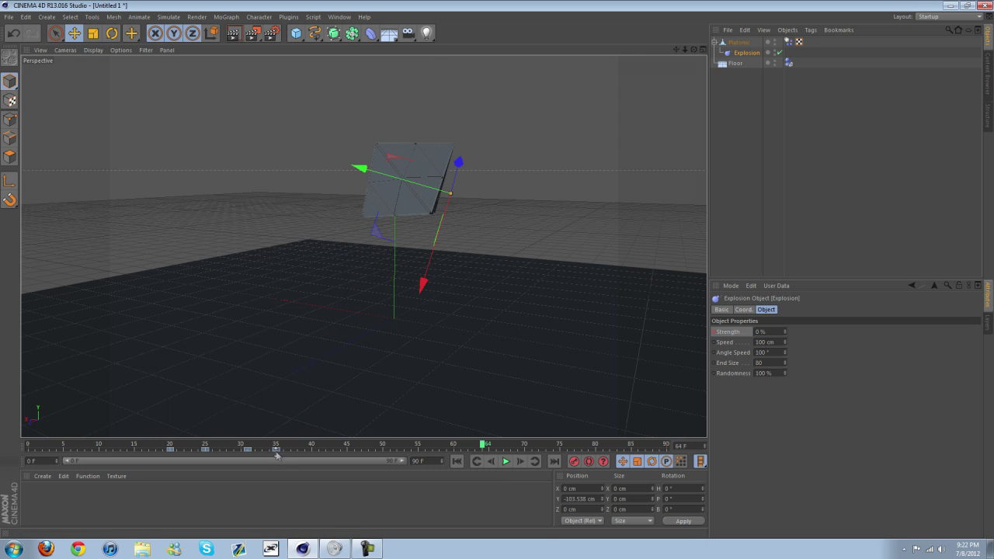
# Delete the Strength keyframes at frames 35, 31, 25 and 20, and return to frame 0
pyautogui.click(277, 451)
pyautogui.press('Delete')
pyautogui.click(248, 452)
pyautogui.press('Delete')
pyautogui.click(204, 452)
pyautogui.press('Delete')
pyautogui.click(171, 452)
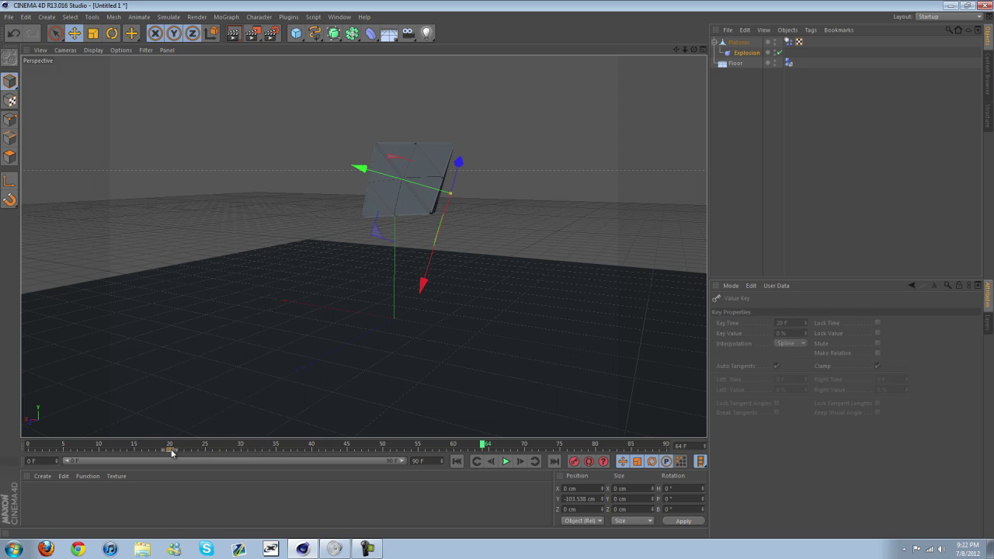
pyautogui.press('Delete')
pyautogui.moveTo(483, 447); pyautogui.dragTo(29, 445)
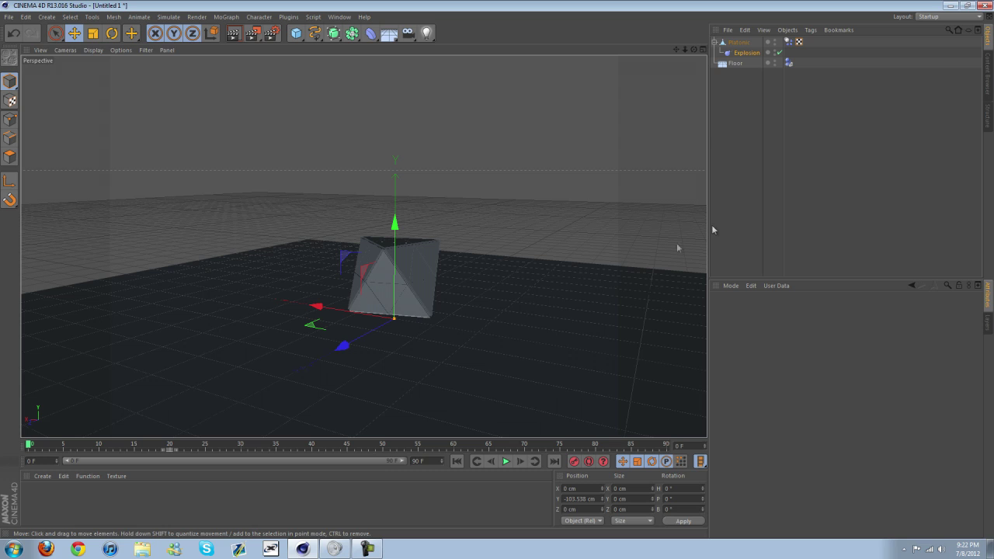
# Replace the Explosion deformer with a Wind deformer nested under the Platonic, and play the animation to preview it
pyautogui.moveTo(741, 54); pyautogui.dragTo(740, 45)
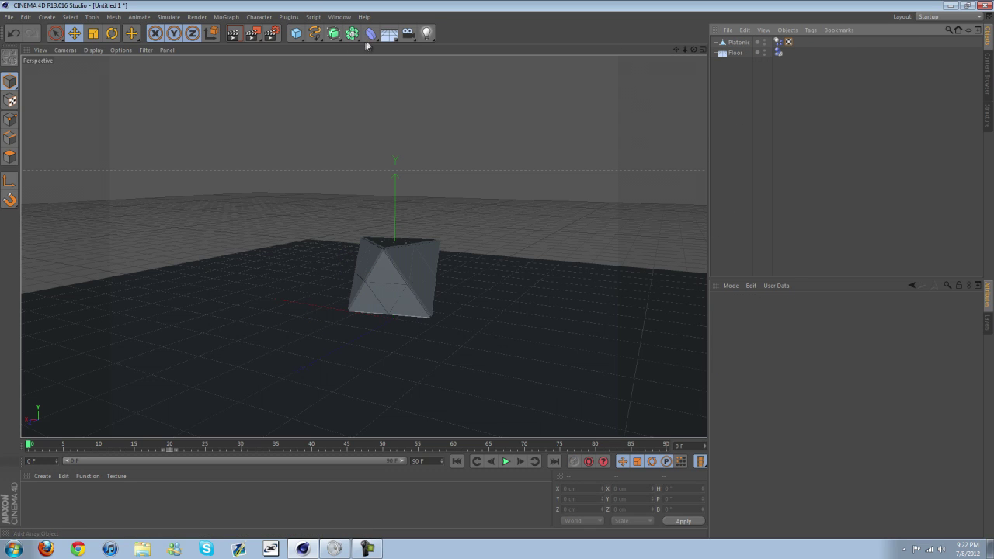
pyautogui.click(370, 33)
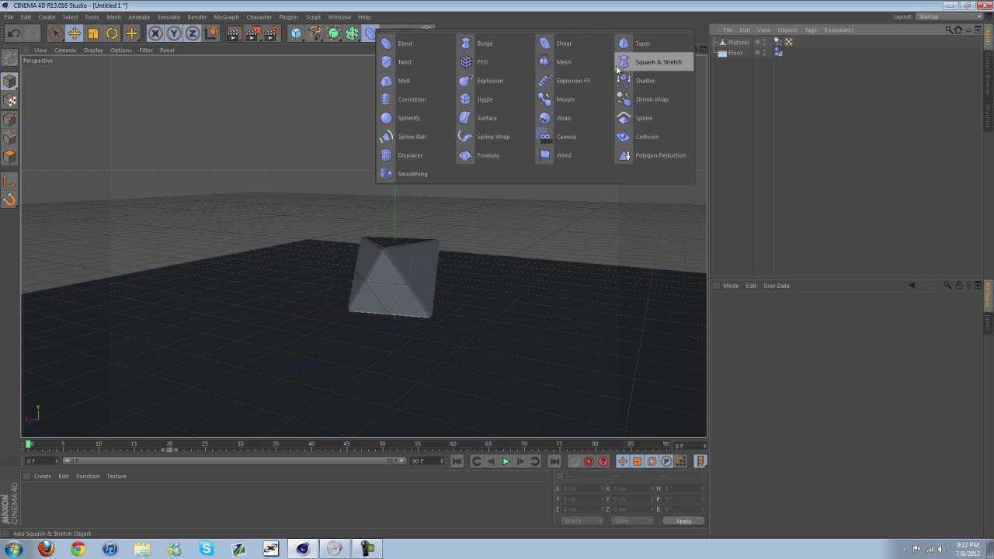
pyautogui.click(562, 154)
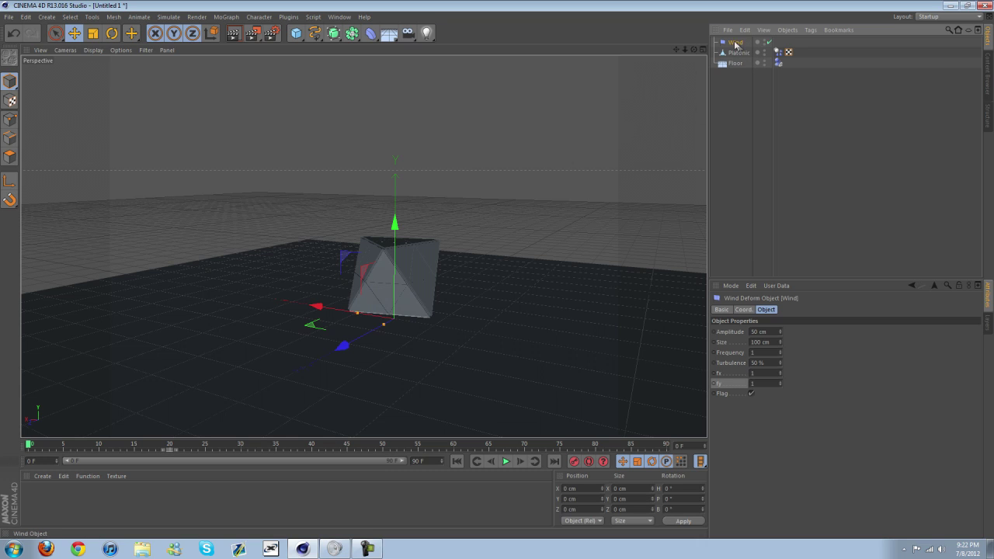
pyautogui.moveTo(738, 57); pyautogui.dragTo(737, 53)
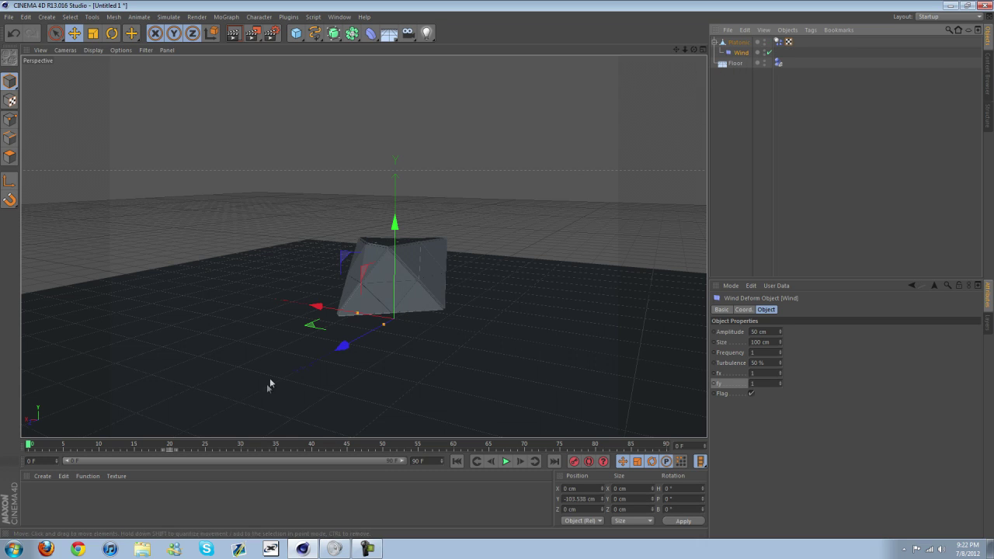
pyautogui.click(505, 461)
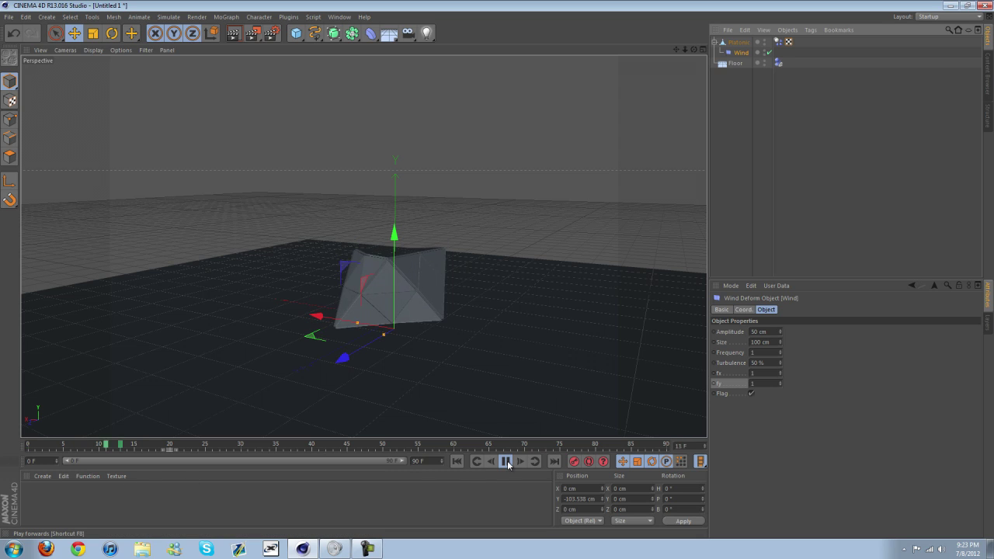
pyautogui.click(506, 461)
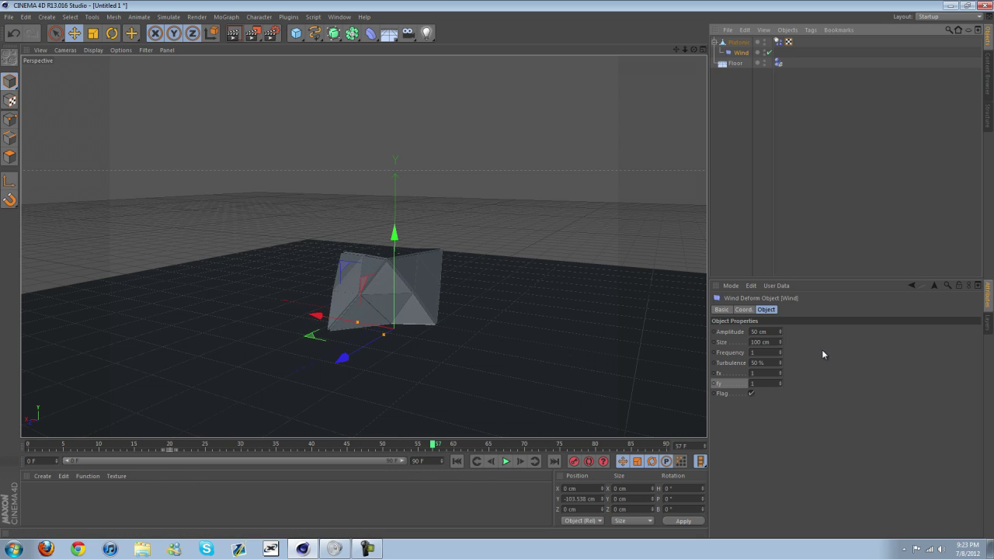
# Set the Wind deformer's Amplitude to 75 cm and its Frequency to 7
pyautogui.moveTo(780, 330); pyautogui.dragTo(780, 334)
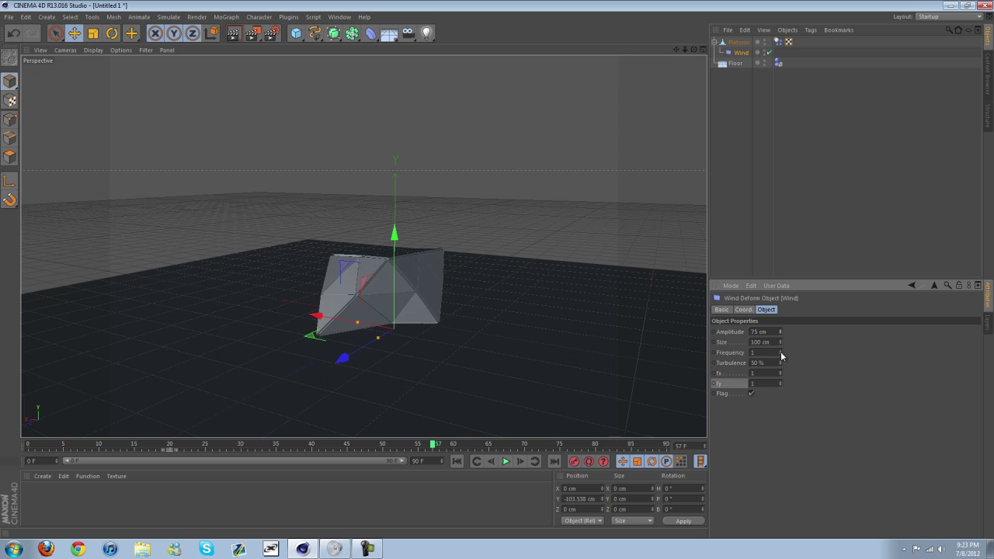
pyautogui.click(781, 352)
pyautogui.click(781, 353)
pyautogui.click(781, 353)
pyautogui.click(782, 353)
pyautogui.click(781, 352)
pyautogui.click(781, 352)
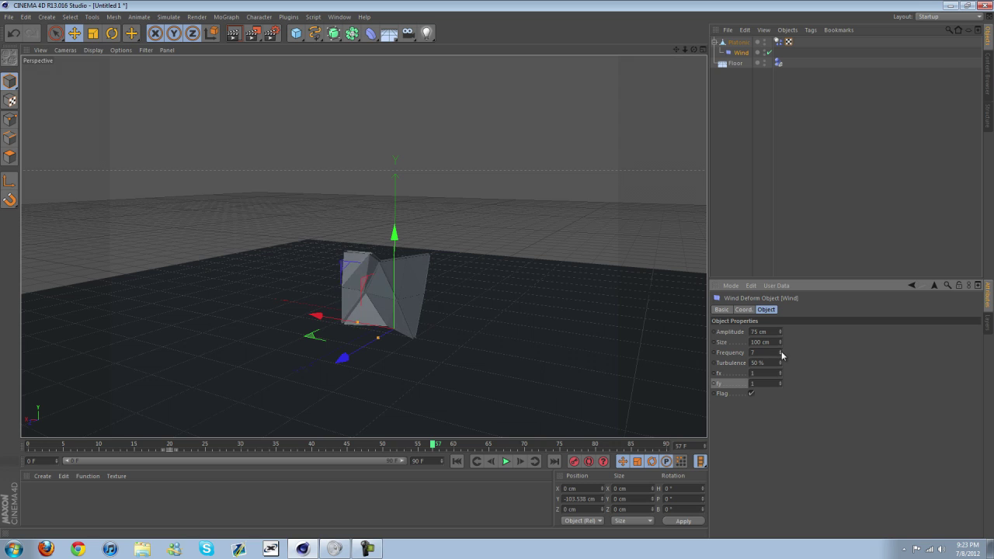
# Play the animation from frame 0 and replay it to check the Wind deformation on the Platonic
pyautogui.moveTo(437, 444); pyautogui.dragTo(38, 459)
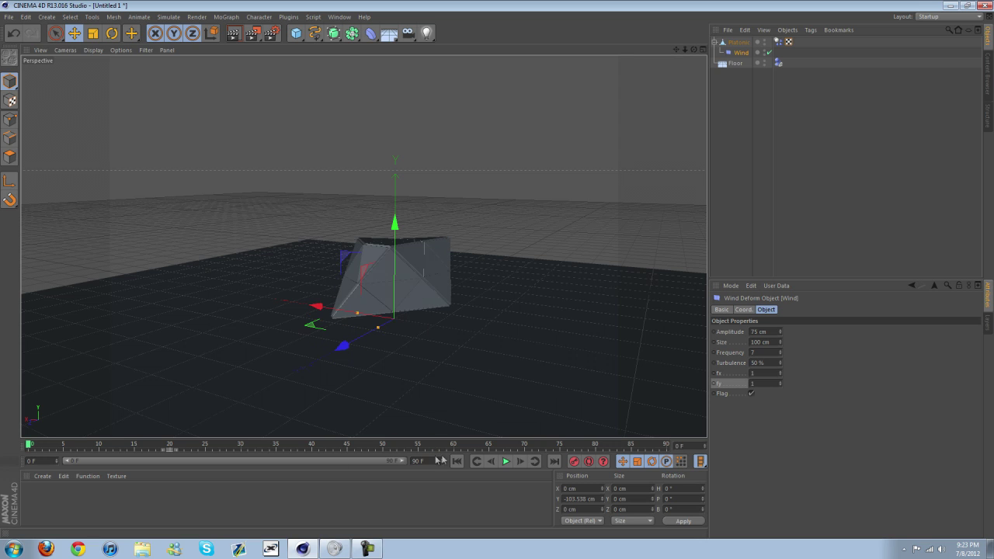
pyautogui.click(507, 462)
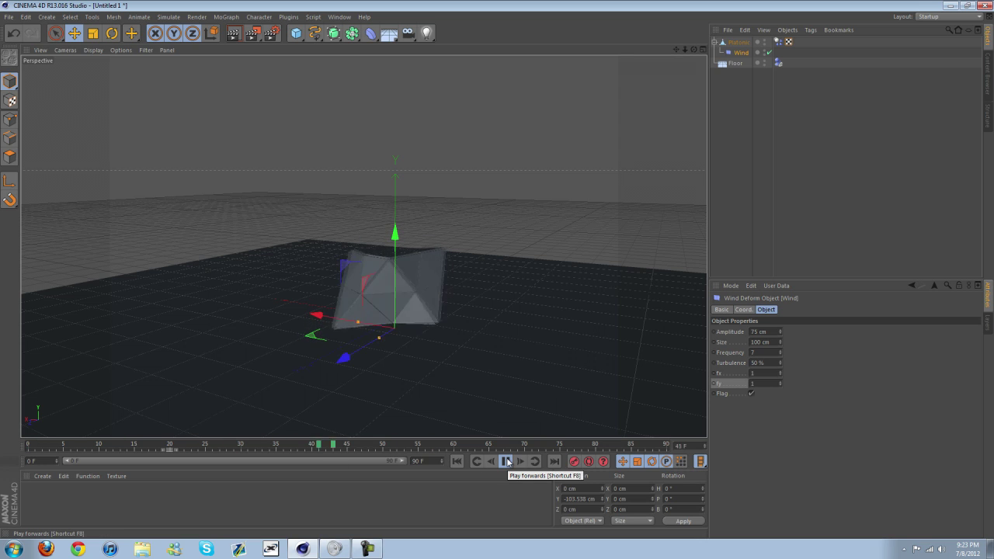
pyautogui.click(507, 461)
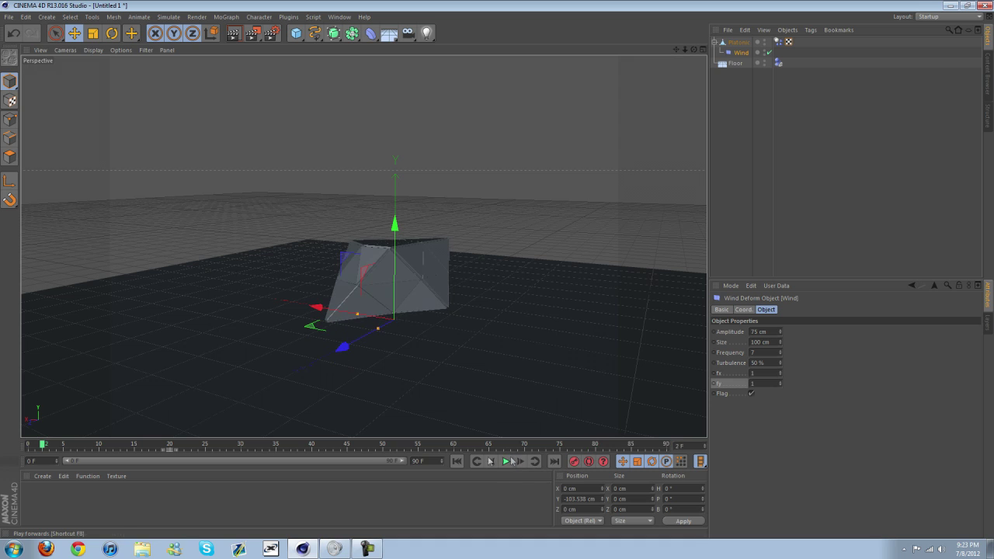
pyautogui.click(507, 464)
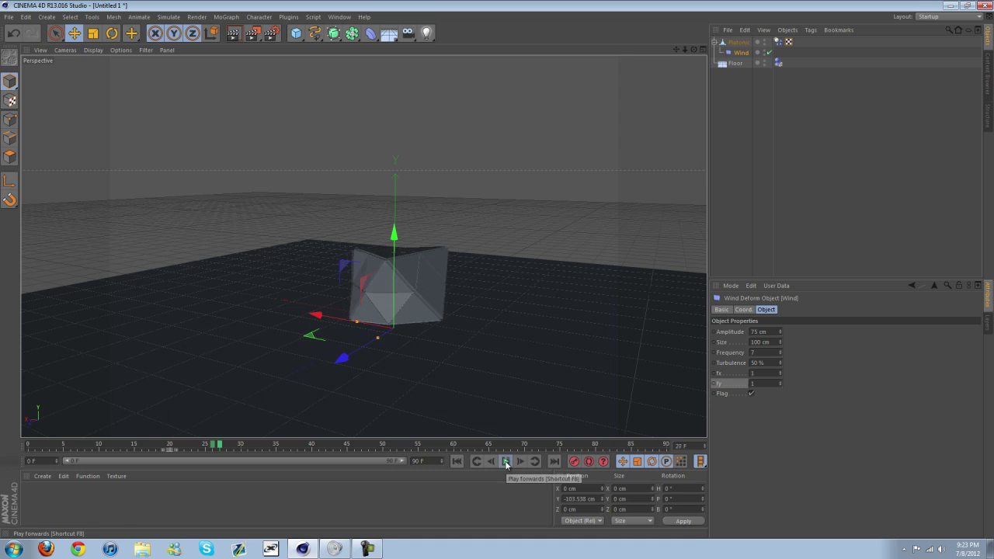
pyautogui.click(507, 464)
# Keyframe the Wind deformer's Amplitude at 75 cm and Size at 100 cm on frame 34
pyautogui.moveTo(223, 447); pyautogui.dragTo(270, 445)
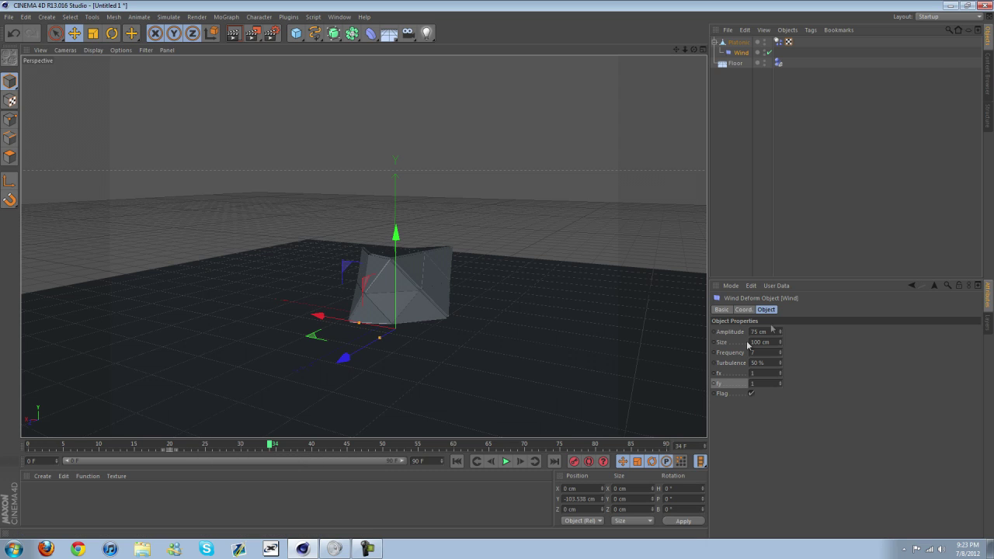
pyautogui.keyDown('ctrl'); pyautogui.click(714, 333); pyautogui.keyUp('ctrl')
pyautogui.keyDown('ctrl'); pyautogui.click(714, 342); pyautogui.keyUp('ctrl')
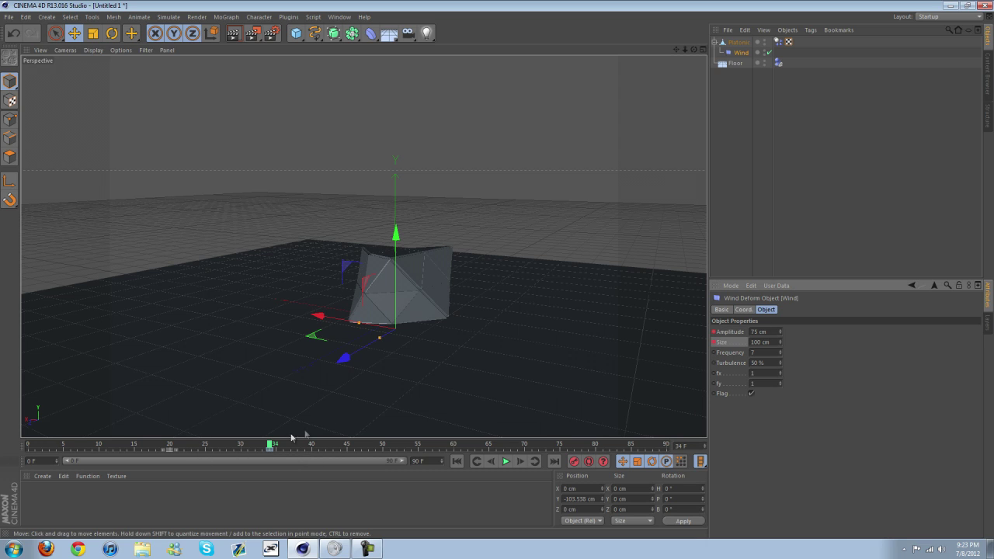
# Keyframe the Wind deformer's Amplitude and Size at 0 cm on frame 41
pyautogui.moveTo(271, 446); pyautogui.dragTo(291, 447)
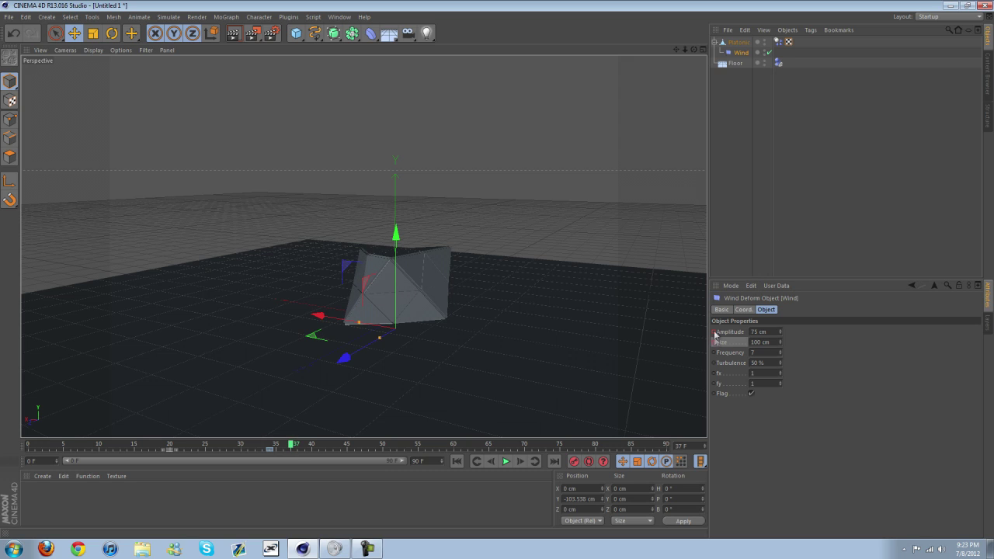
pyautogui.moveTo(292, 446); pyautogui.dragTo(318, 445)
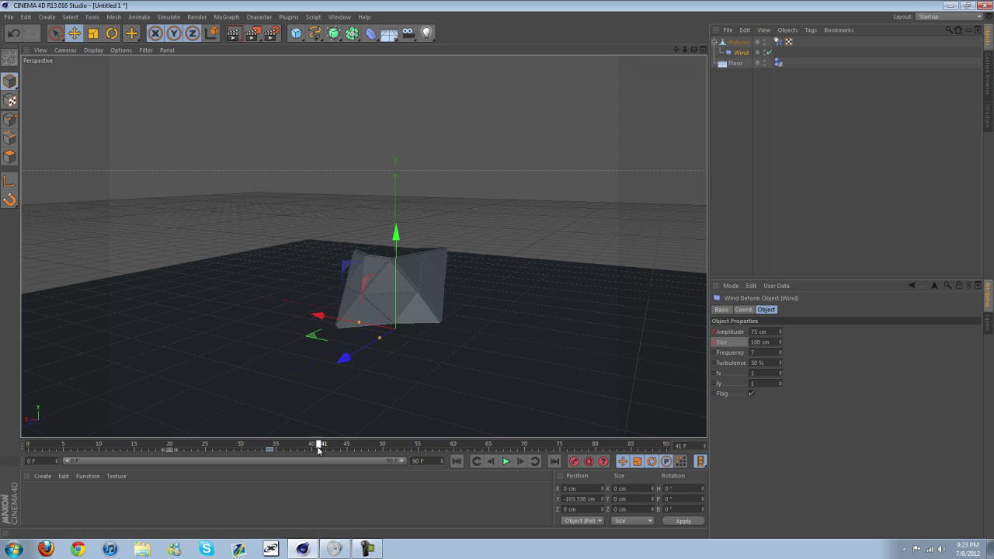
pyautogui.moveTo(770, 332); pyautogui.dragTo(660, 362)
pyautogui.write('0')
pyautogui.click(779, 344)
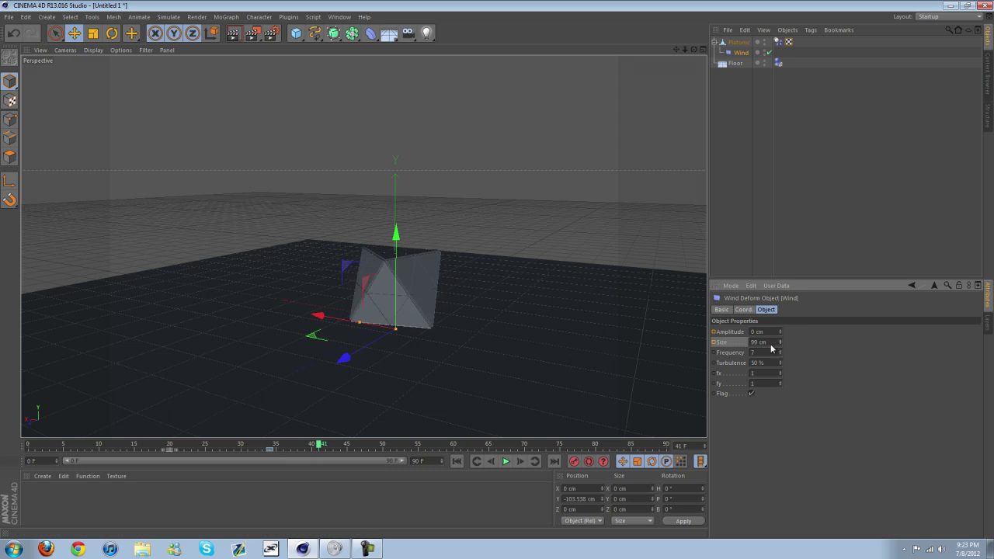
pyautogui.moveTo(772, 343); pyautogui.dragTo(603, 344)
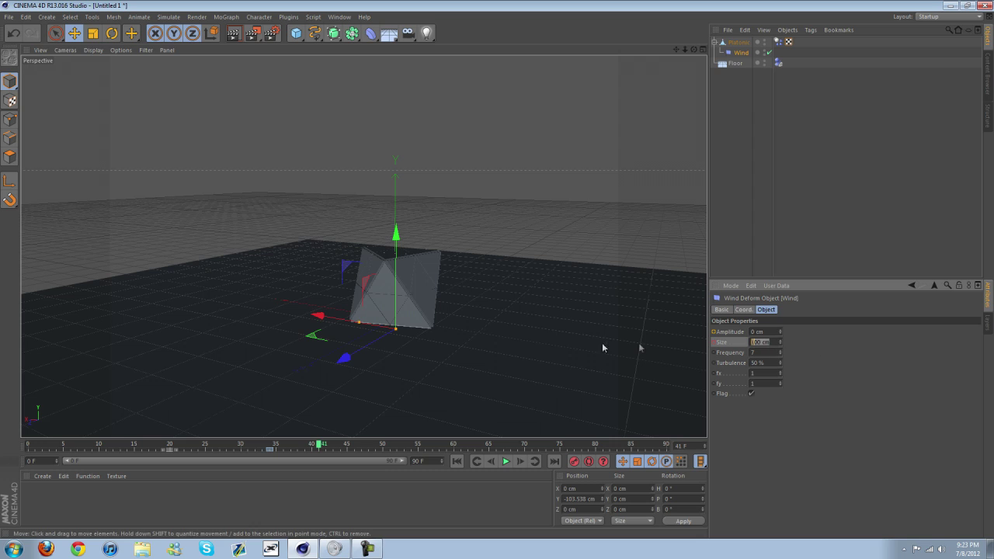
pyautogui.keyDown('ctrl'); pyautogui.click(714, 332); pyautogui.keyUp('ctrl')
# Play the animation from frame 0 to review the keyframed Wind deformation
pyautogui.moveTo(317, 446); pyautogui.dragTo(28, 444)
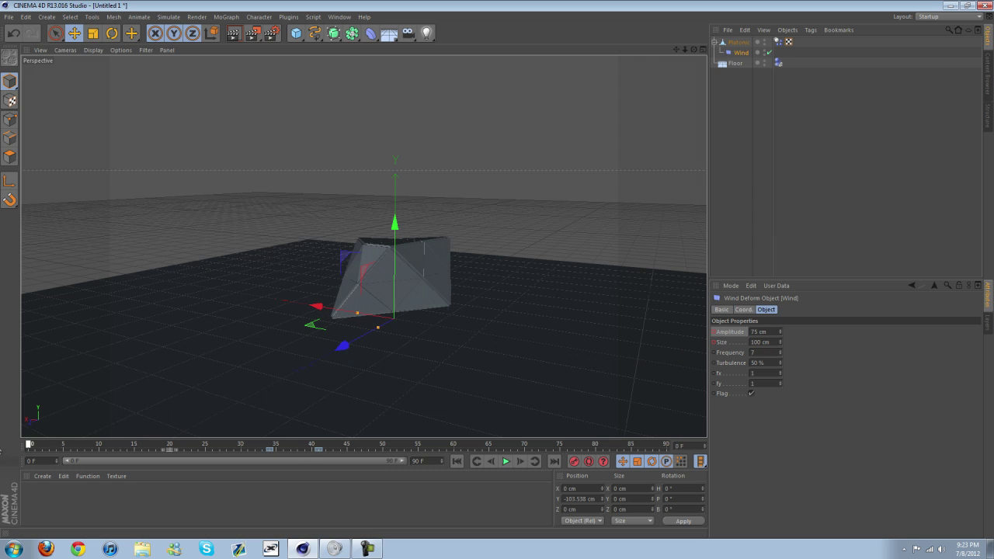
pyautogui.click(506, 461)
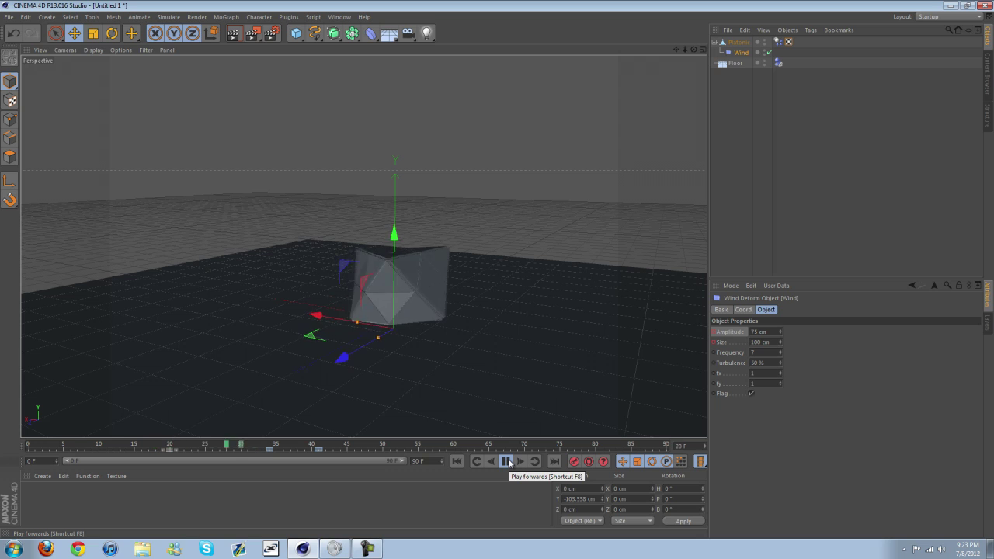
pyautogui.click(507, 462)
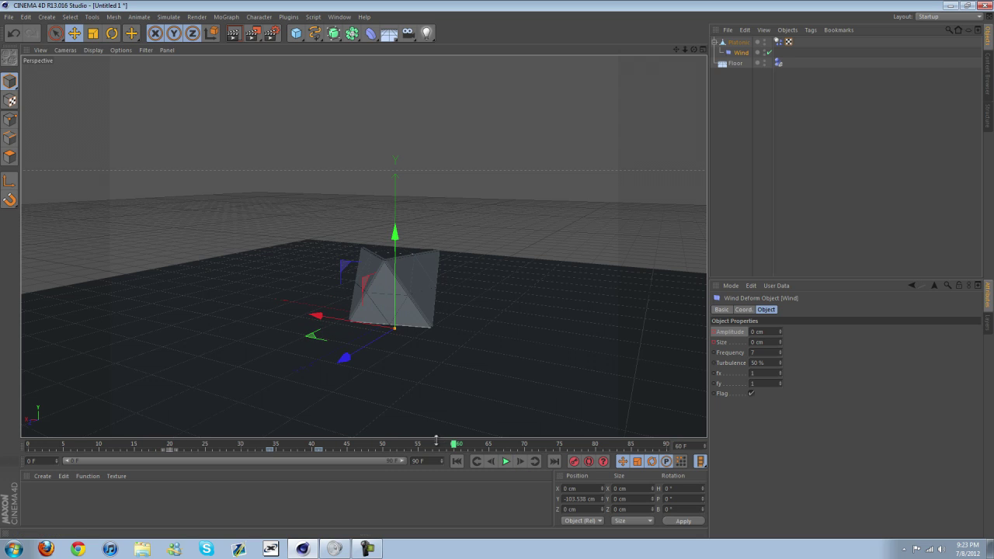